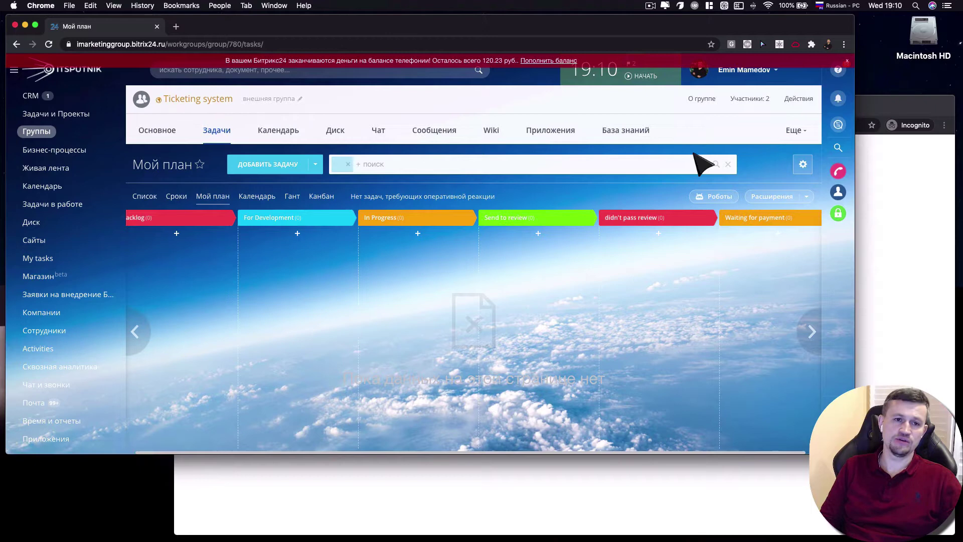
# Select the external member's login in the group members list, then switch to the incognito sign-in window
pyautogui.click(756, 106)
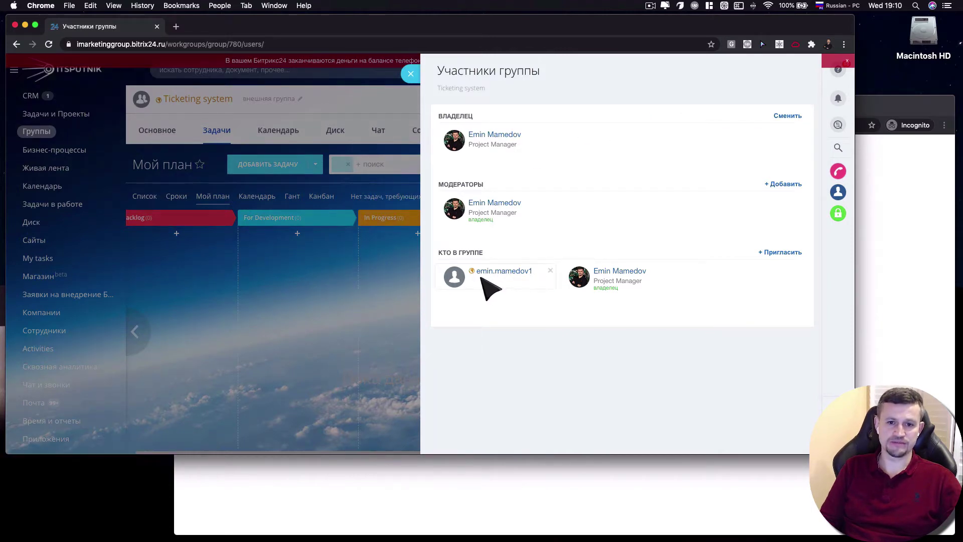
pyautogui.moveTo(475, 273); pyautogui.dragTo(533, 272)
pyautogui.click(892, 107)
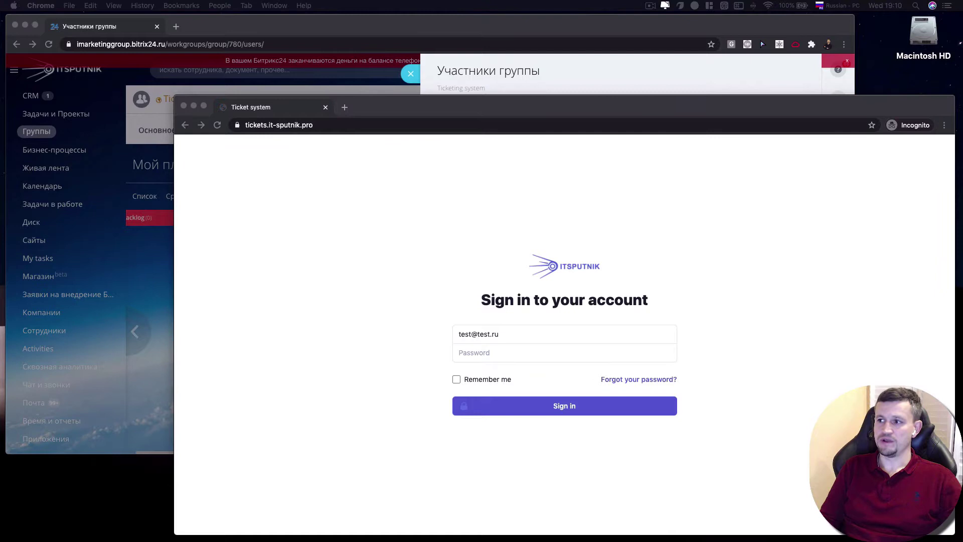
# Load the copied Bitrix24 link in a new incognito tab, then return to the ticket system tab
pyautogui.click(341, 111)
pyautogui.press('super+v')
pyautogui.press('Return')
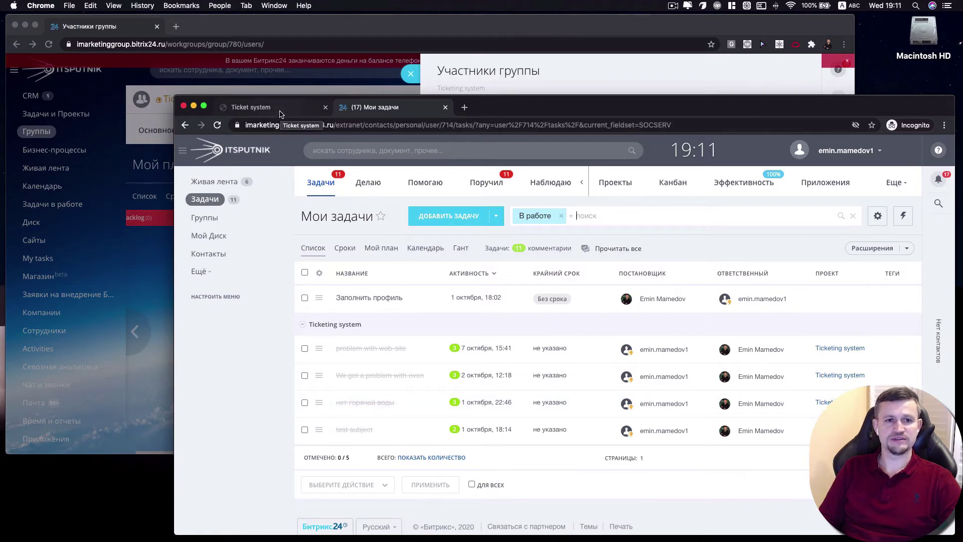
pyautogui.click(280, 113)
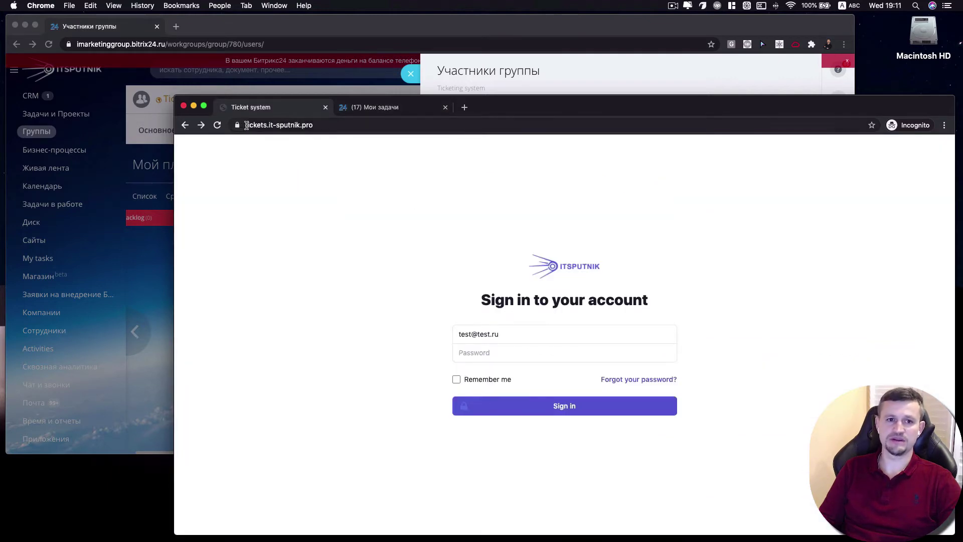
# Sign in to IT Sputnik as the client, pasting the copied login text as the password
pyautogui.moveTo(244, 126); pyautogui.dragTo(314, 128)
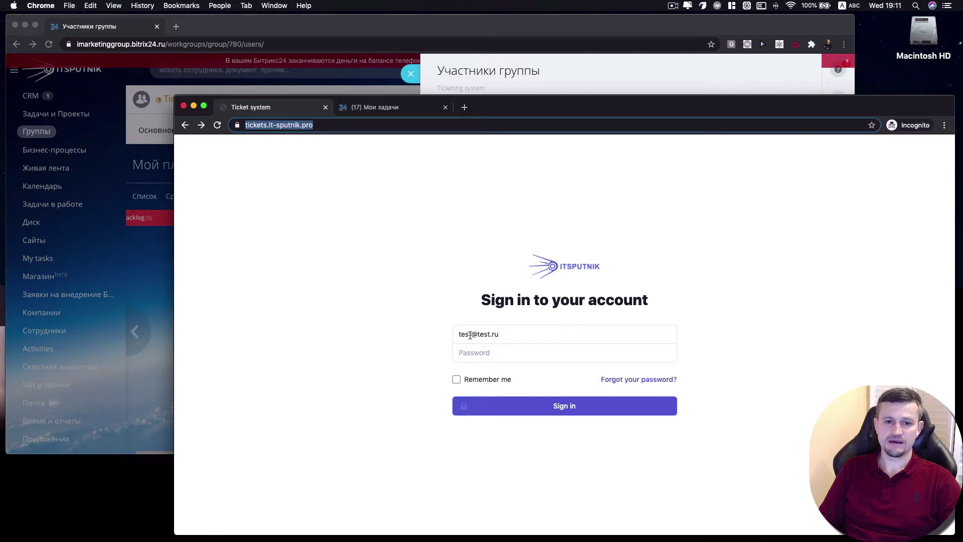
pyautogui.moveTo(471, 334); pyautogui.dragTo(455, 335)
pyautogui.press('super+c')
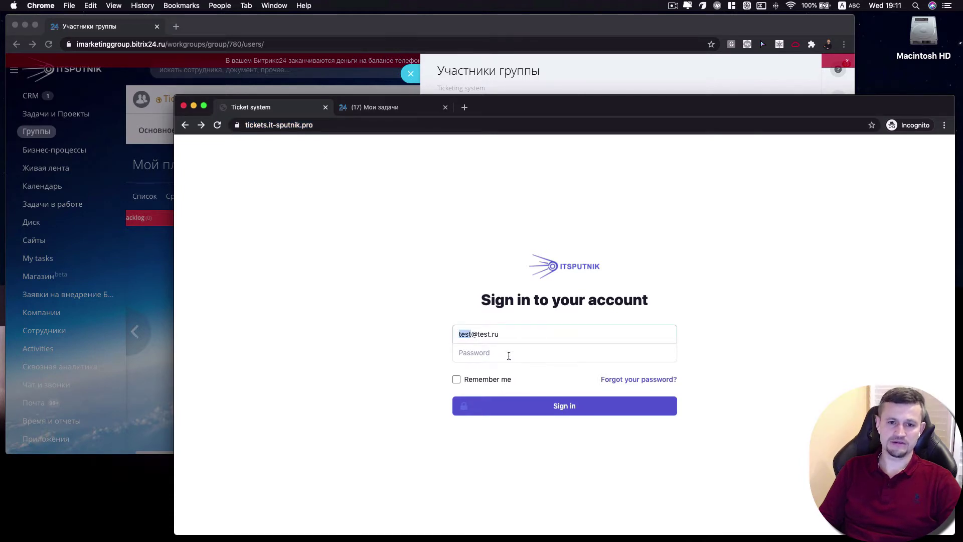
pyautogui.click(509, 354)
pyautogui.press('super+v')
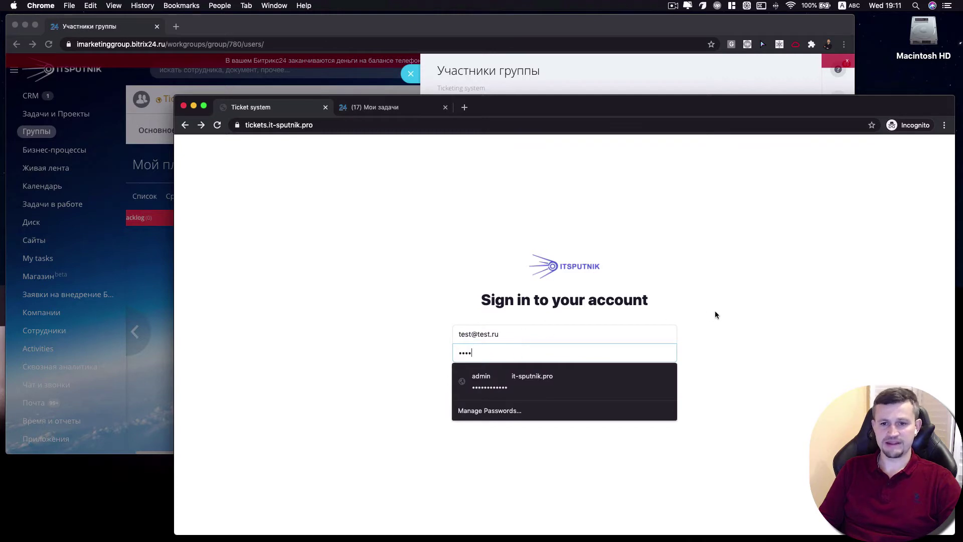
pyautogui.click(552, 404)
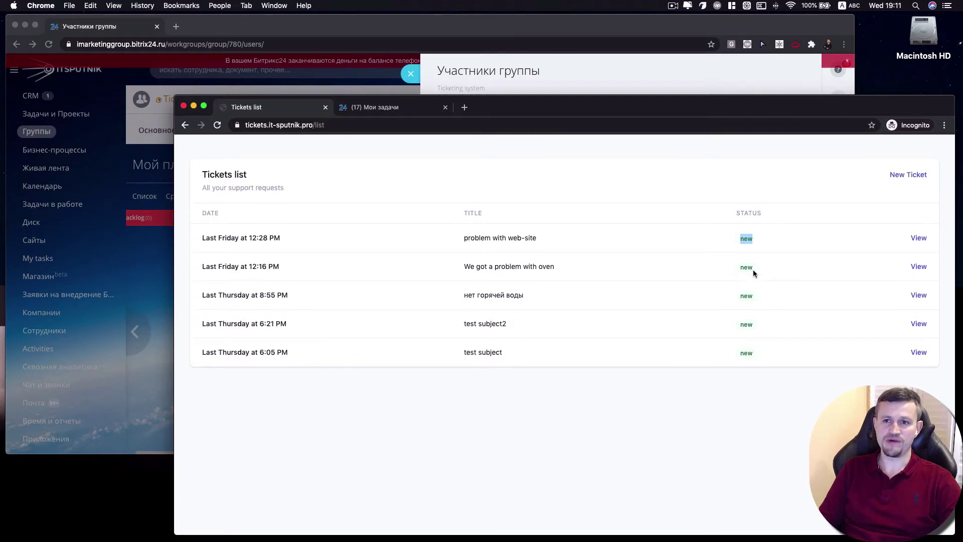
# Submit ticket 'test ticketing system' with body 'body text', then switch to Bitrix24 to see the alert
pyautogui.click(903, 182)
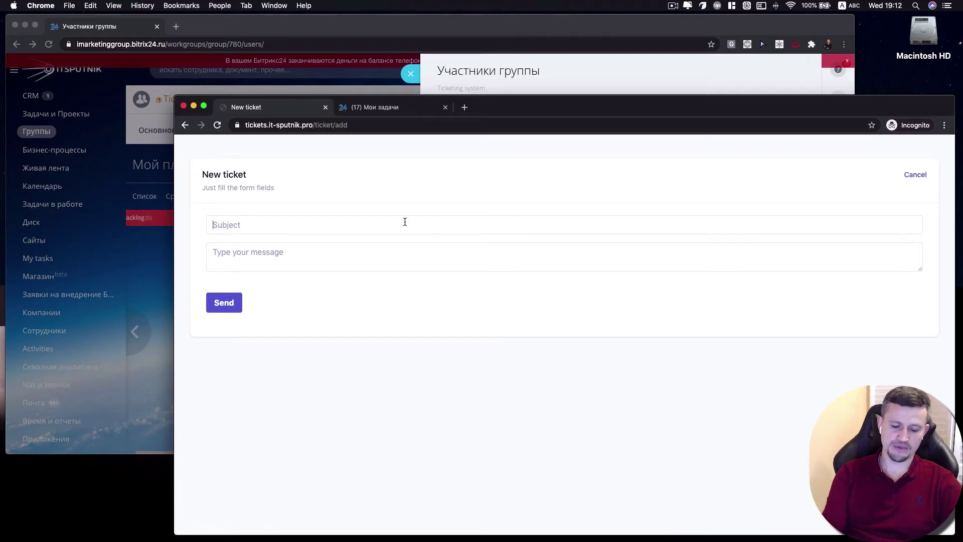
pyautogui.click(404, 221)
pyautogui.write('test')
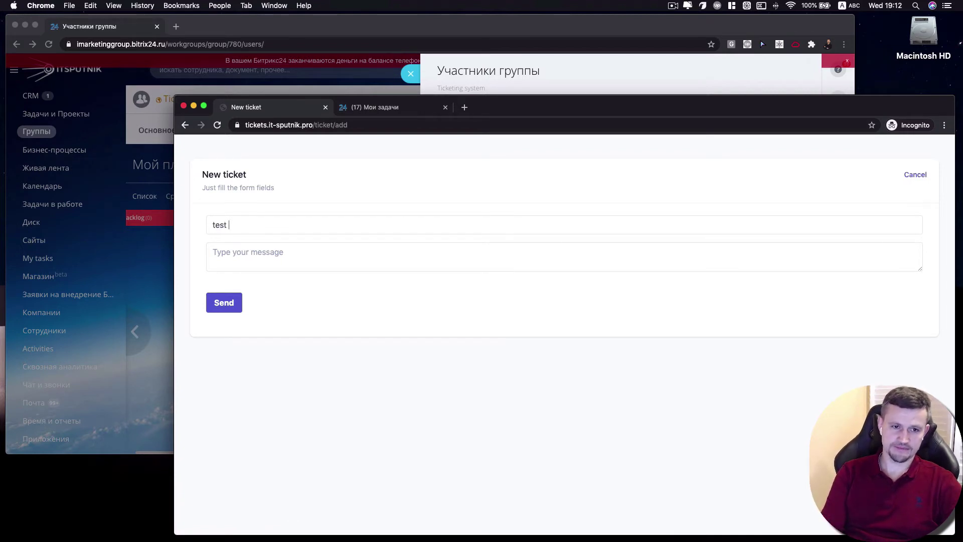
pyautogui.write(' ticek')
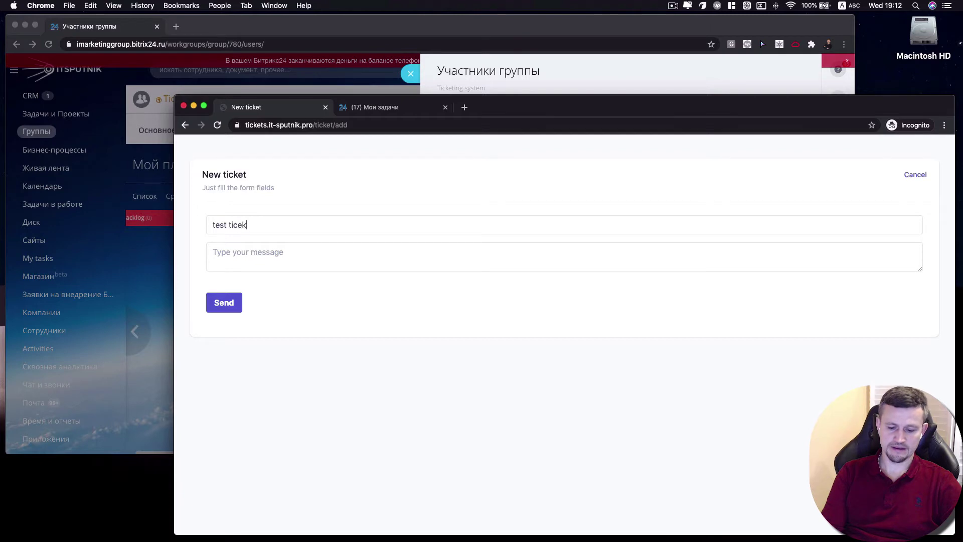
pyautogui.write('ting system')
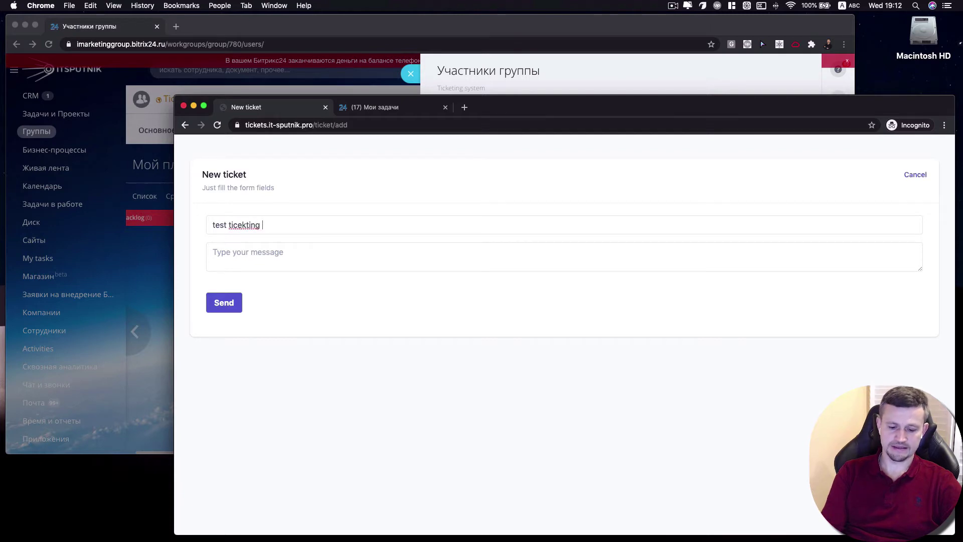
pyautogui.rightClick(236, 224)
pyautogui.click(246, 228)
pyautogui.click(269, 266)
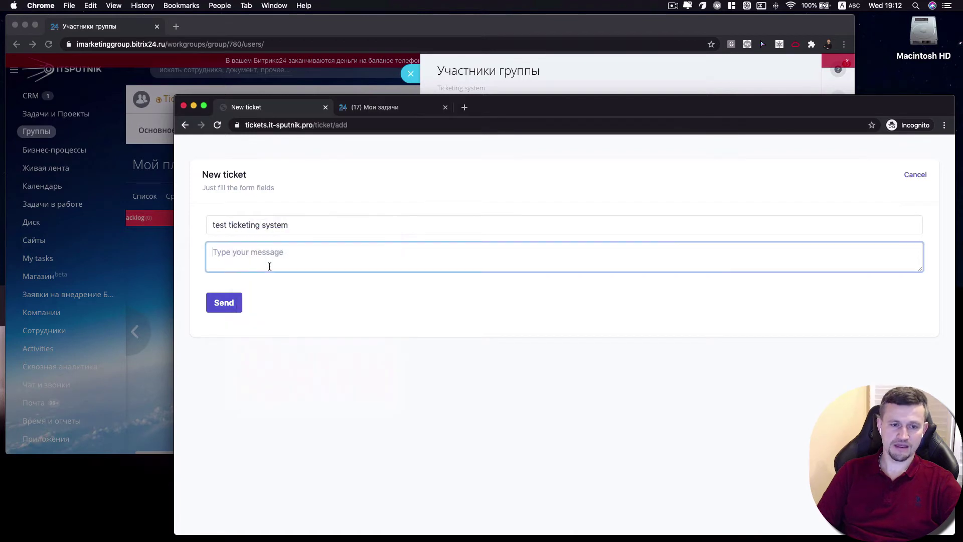
pyautogui.write('body text')
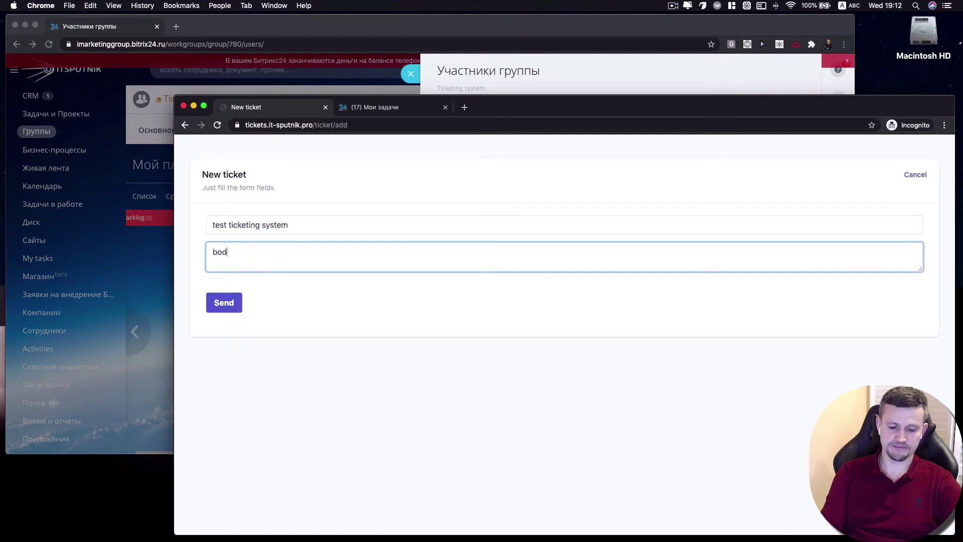
pyautogui.click(232, 299)
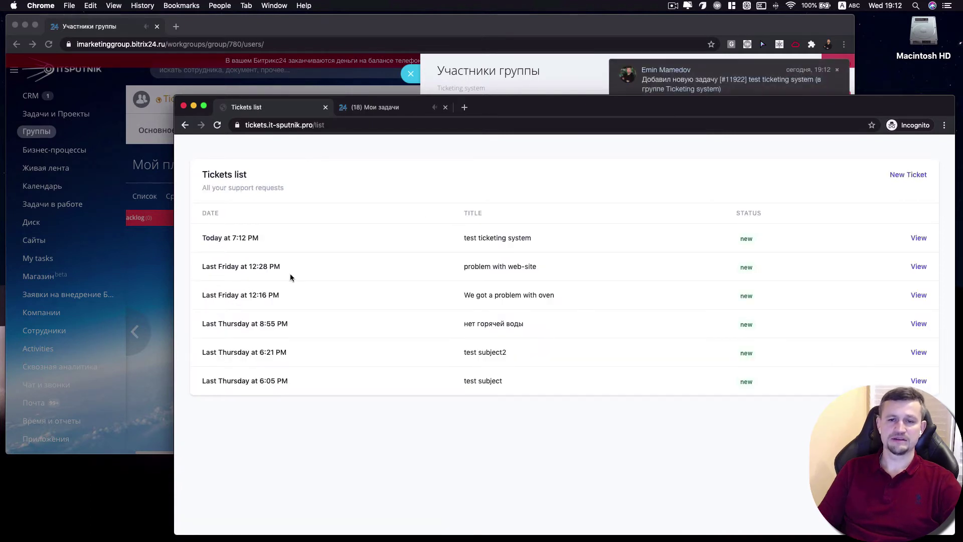
pyautogui.click(716, 72)
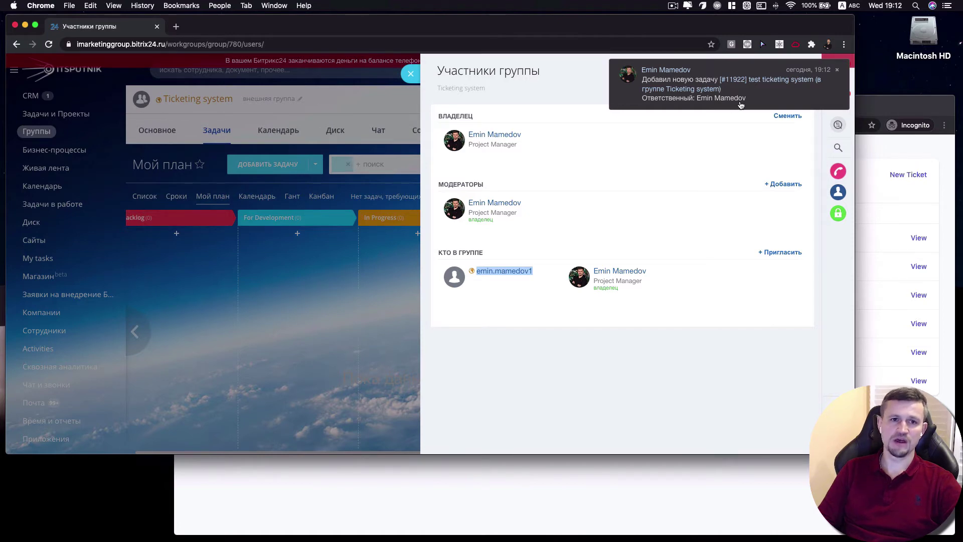
# Move the 'test ticketing system' card into For Development, then switch to the client's ticket list
pyautogui.click(411, 74)
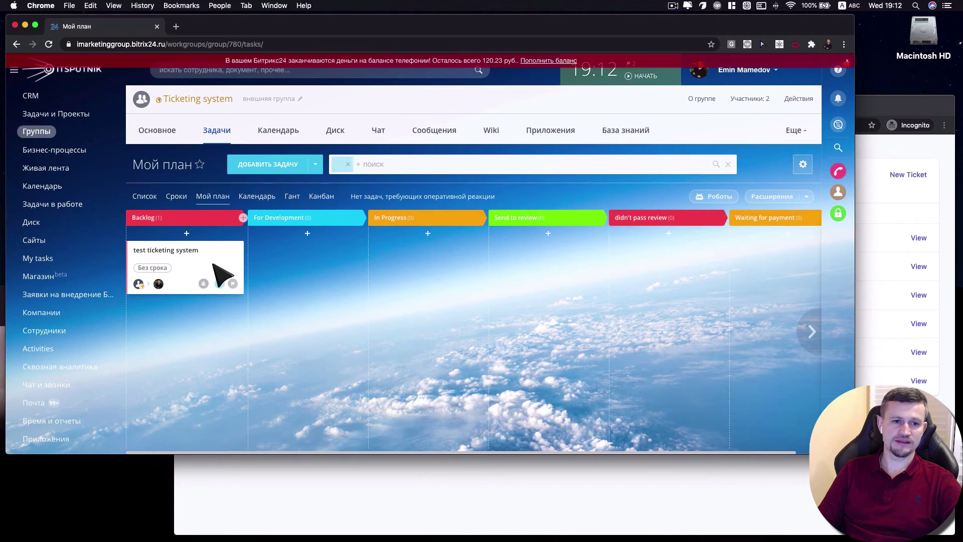
pyautogui.moveTo(232, 271); pyautogui.dragTo(273, 268)
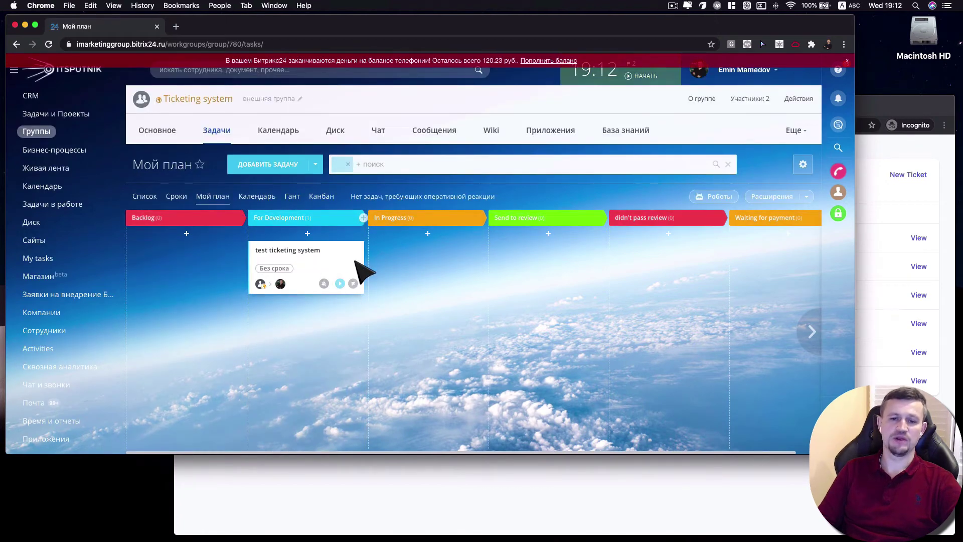
pyautogui.click(899, 206)
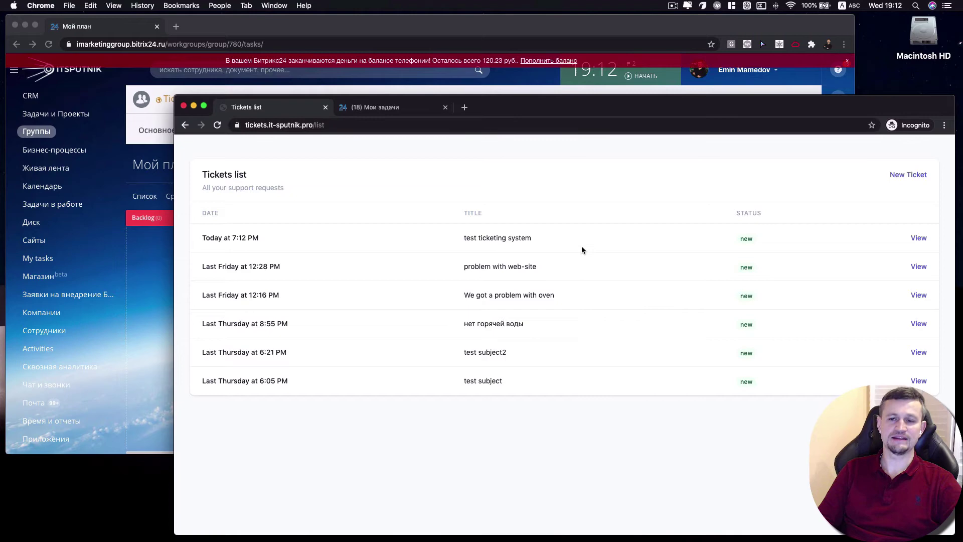
# Comment 'no worries, will do soon' on the Bitrix24 task, then switch back to the ticket list
pyautogui.click(121, 29)
pyautogui.click(300, 250)
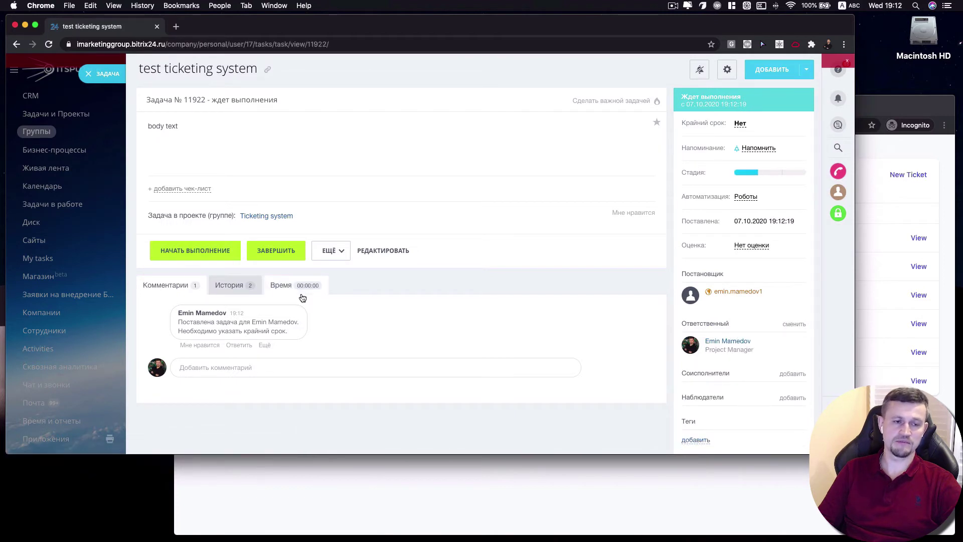
pyautogui.click(257, 369)
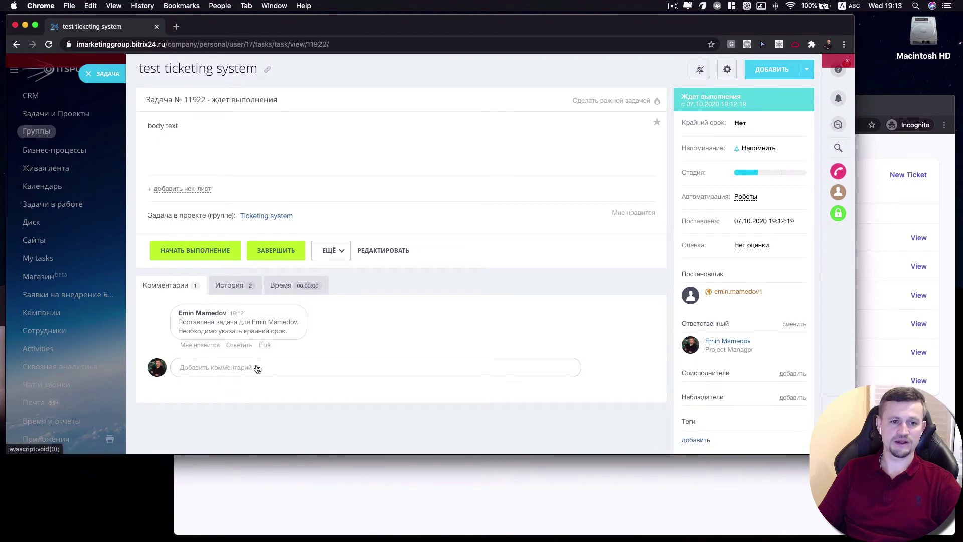
pyautogui.write('n')
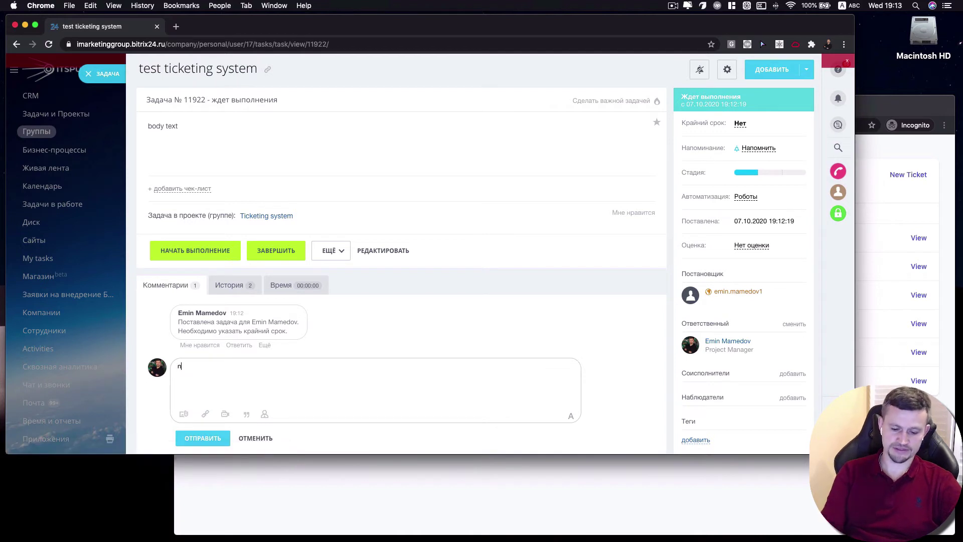
pyautogui.write('o w')
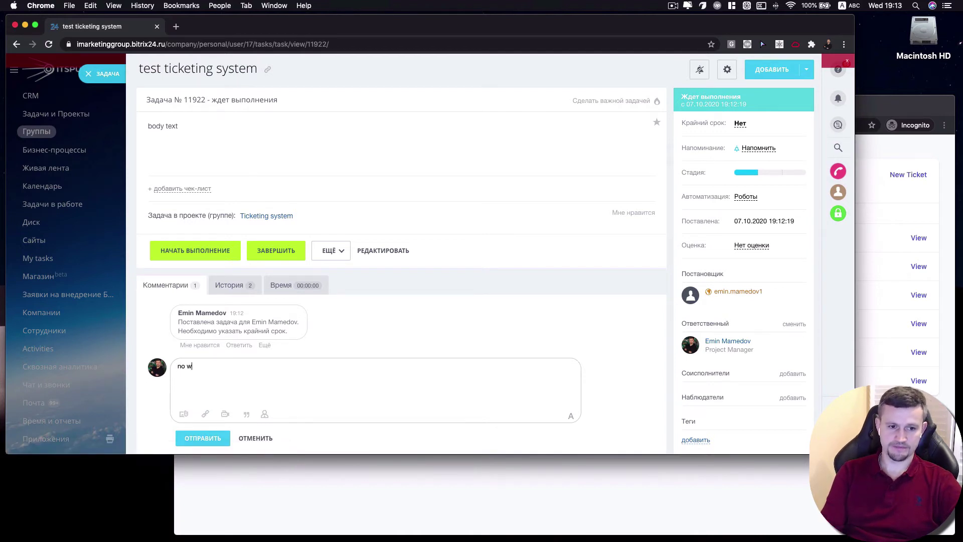
pyautogui.write('roorries,')
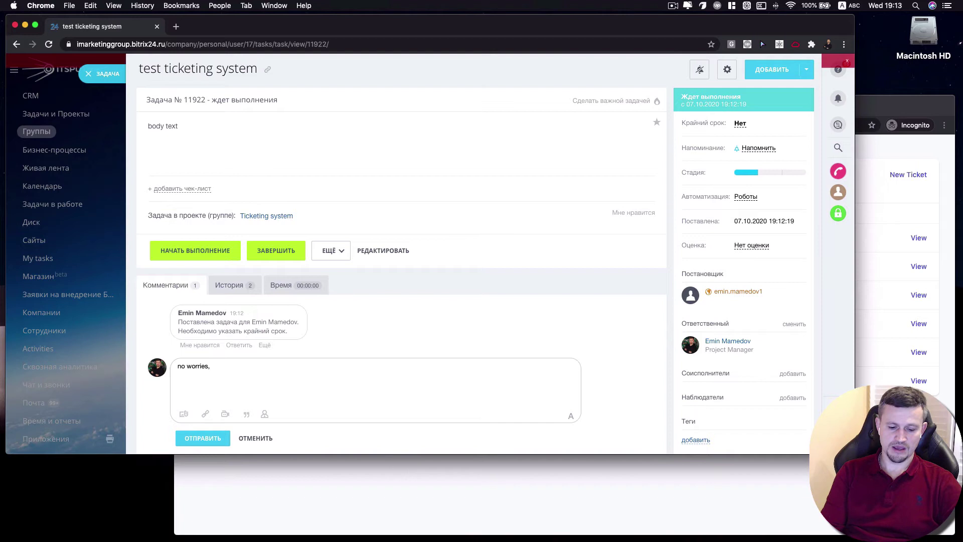
pyautogui.write(' will do soon')
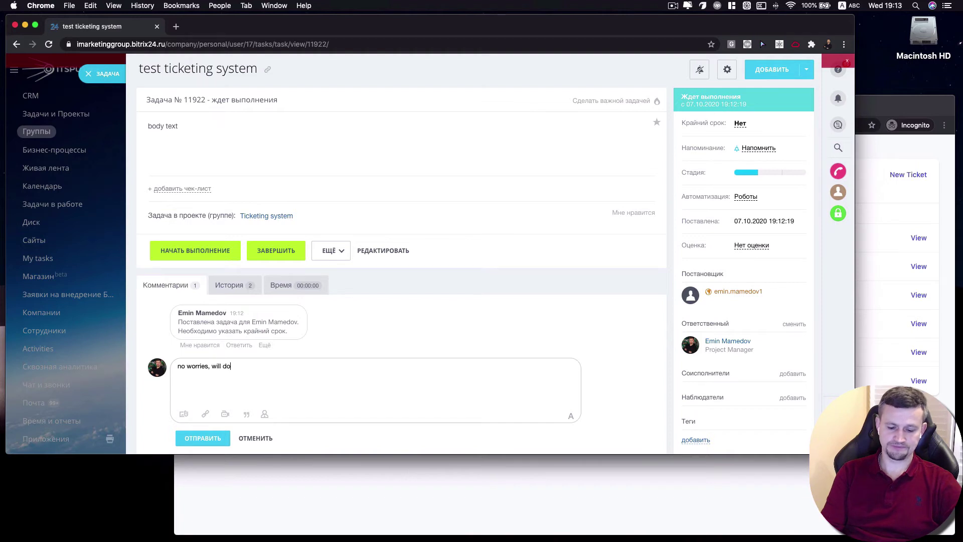
pyautogui.click(215, 436)
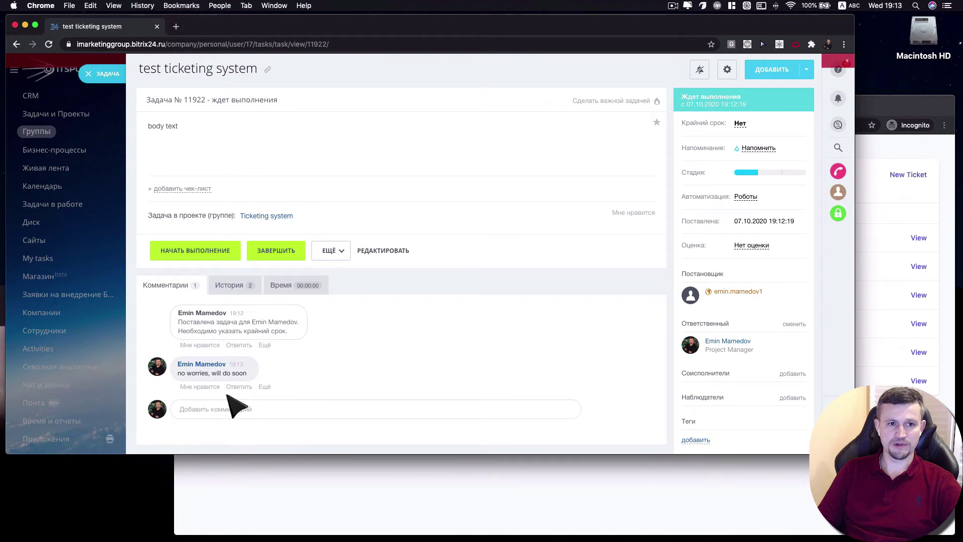
pyautogui.click(886, 115)
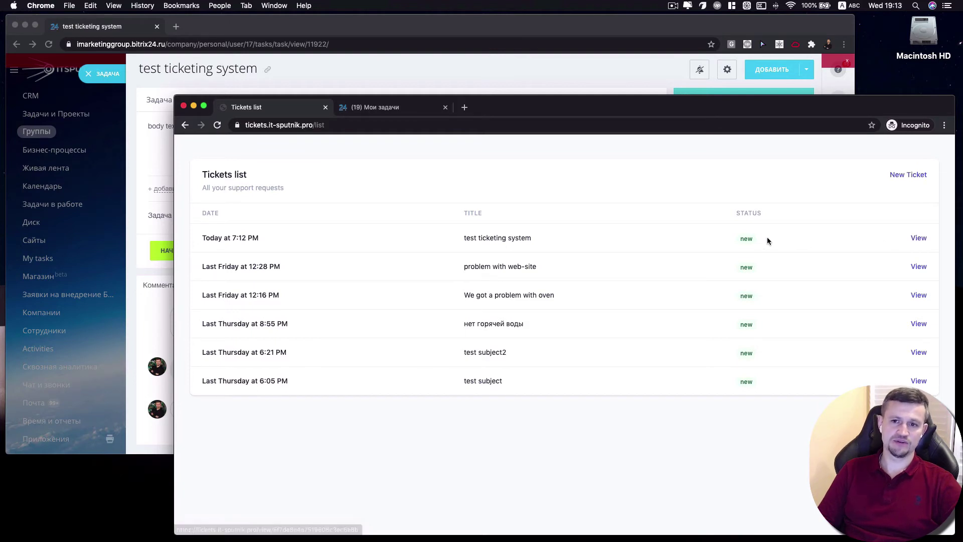
# Open the 'test ticketing system' ticket and review its latest support reply
pyautogui.doubleClick(754, 243)
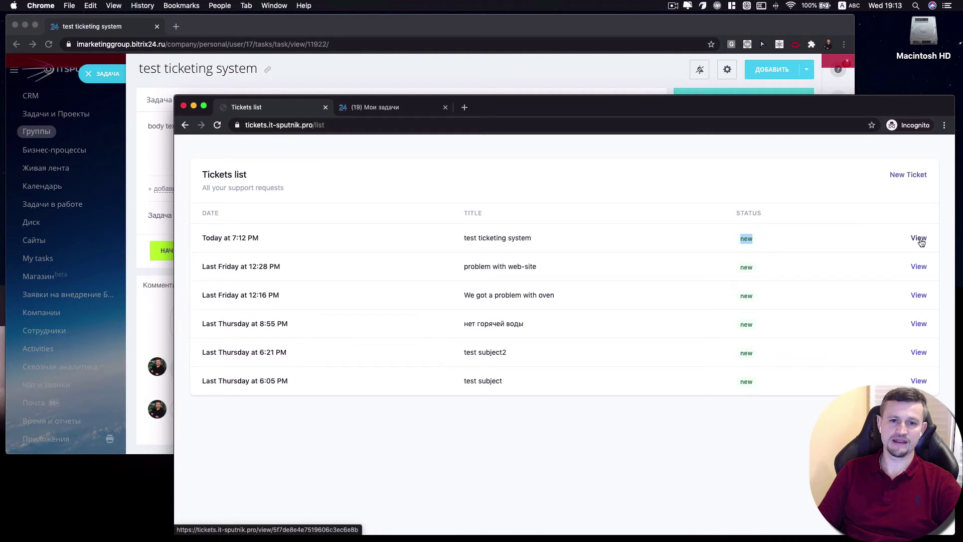
pyautogui.click(919, 240)
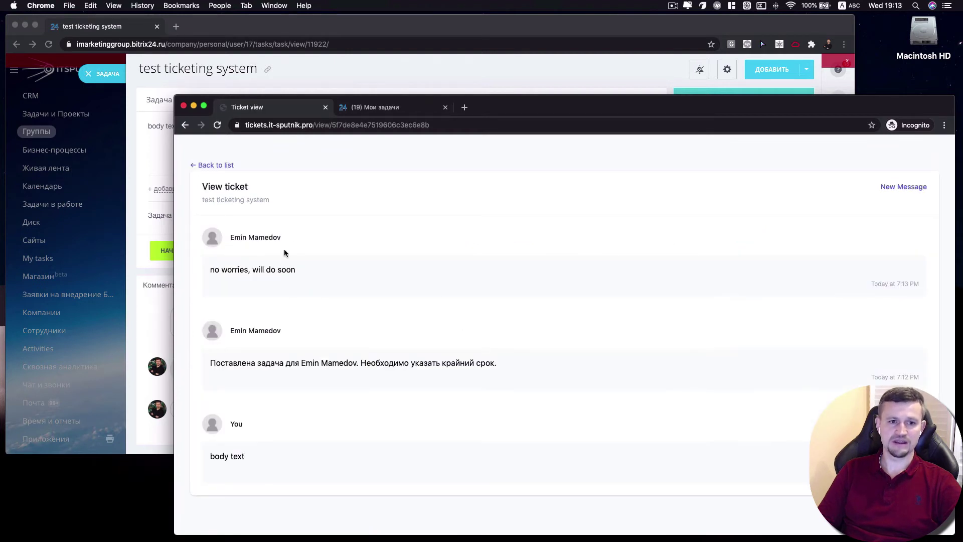
pyautogui.moveTo(301, 271); pyautogui.dragTo(210, 272)
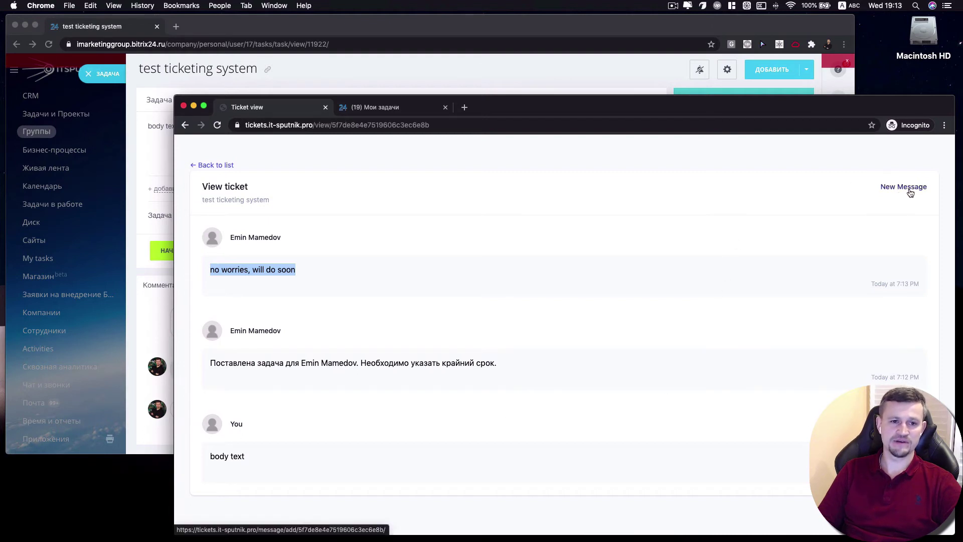
# Post the new message 'another test' on the ticket
pyautogui.click(909, 193)
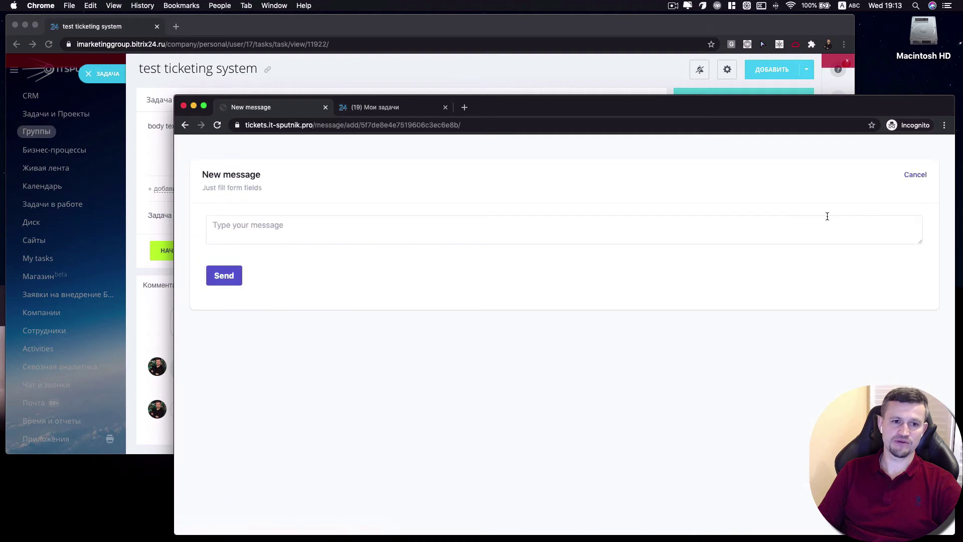
pyautogui.click(540, 232)
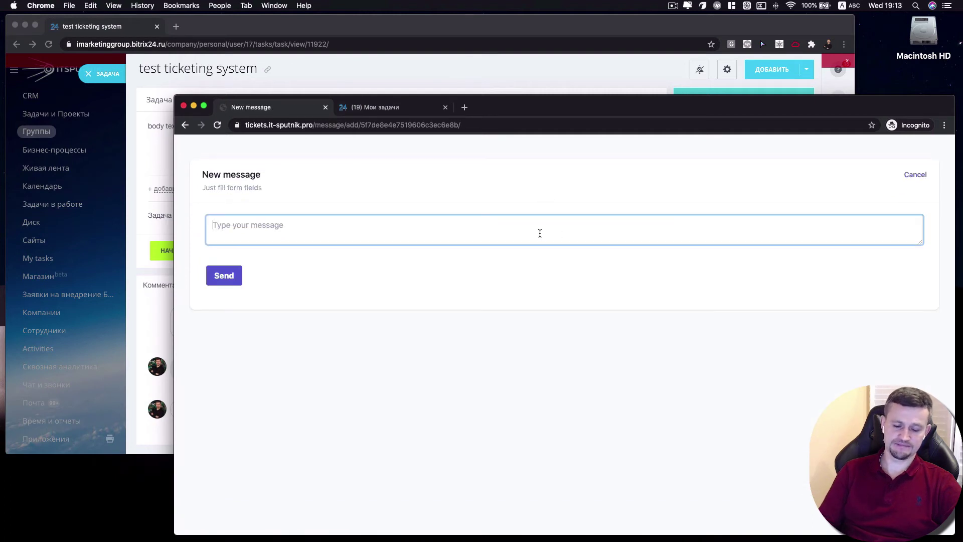
pyautogui.write('another test')
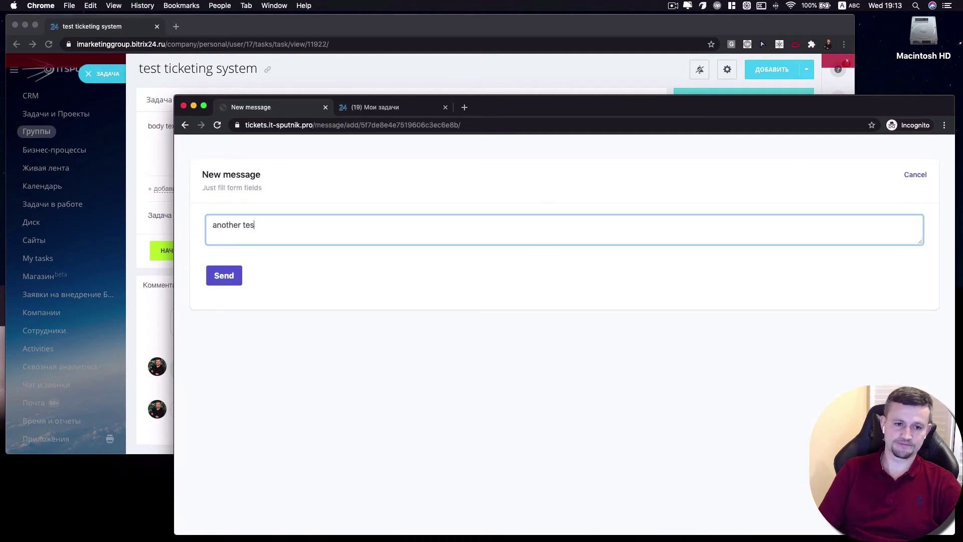
pyautogui.click(233, 286)
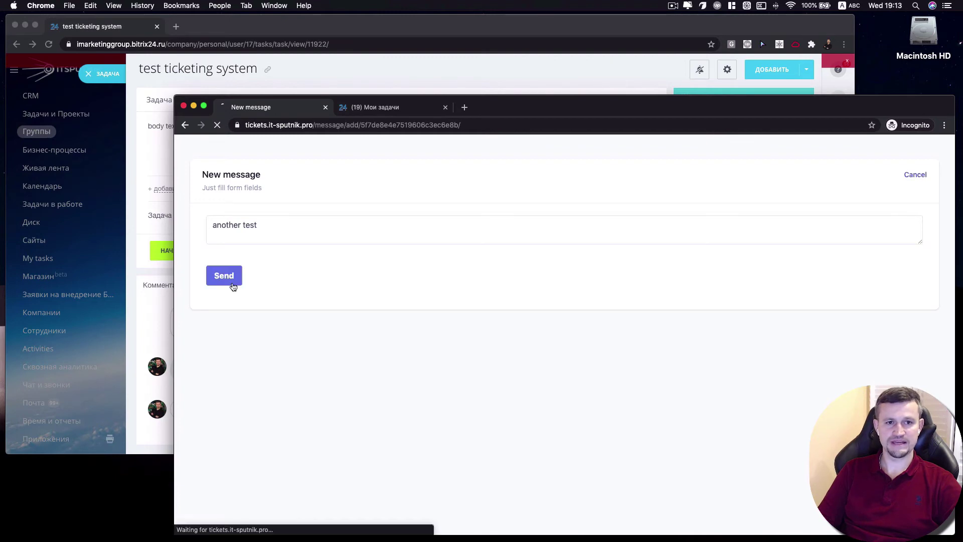
# Comment 'will do that soon' on the Bitrix24 task, then reload the client's ticket in the portal
pyautogui.click(238, 71)
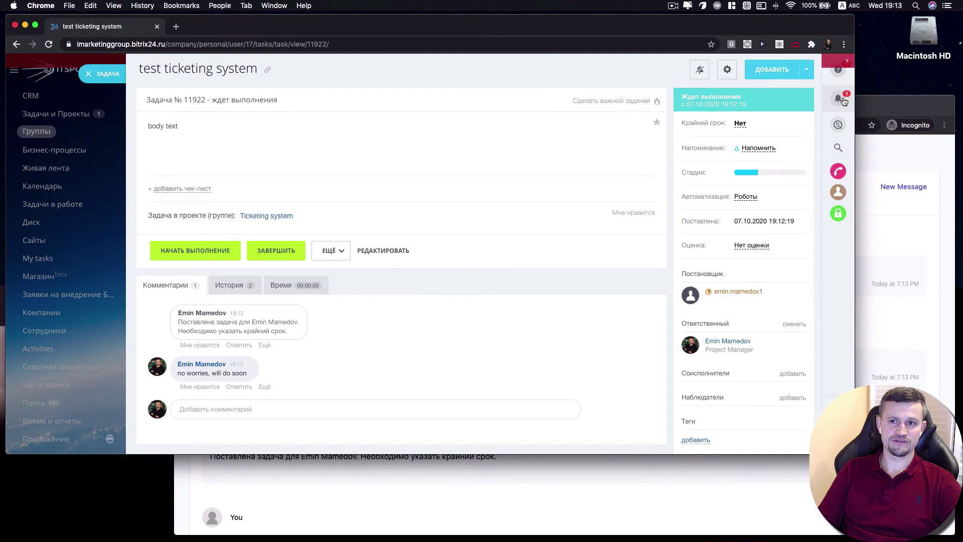
pyautogui.click(844, 101)
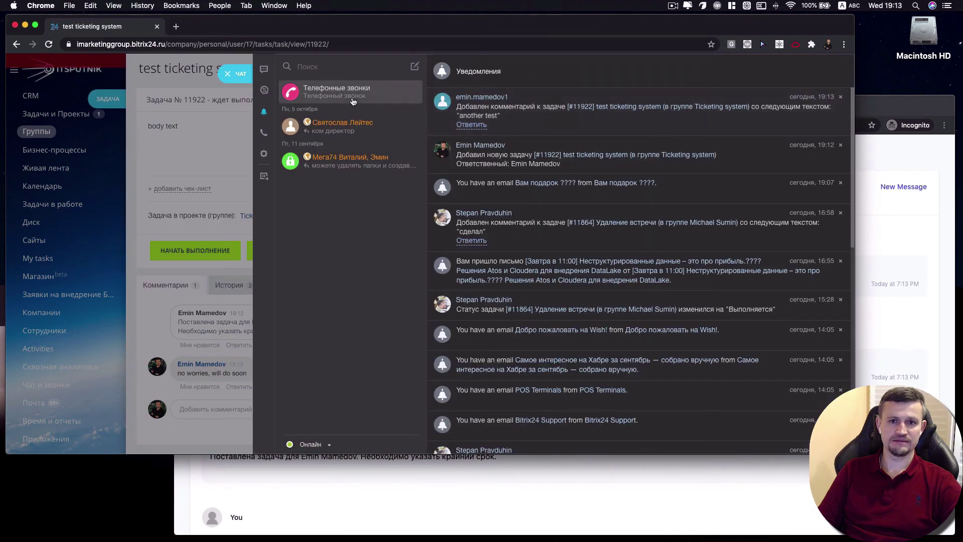
pyautogui.click(240, 73)
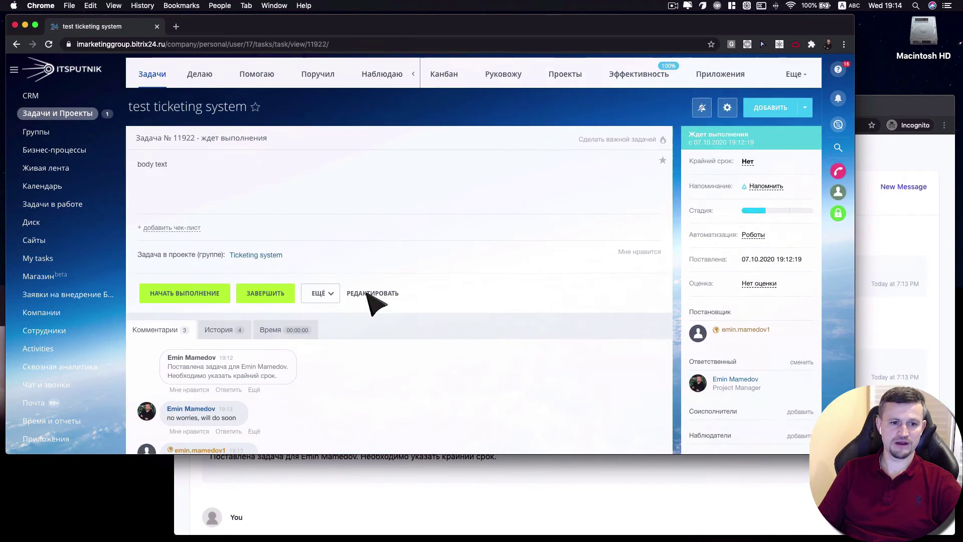
pyautogui.scroll(-5, 176, 420)
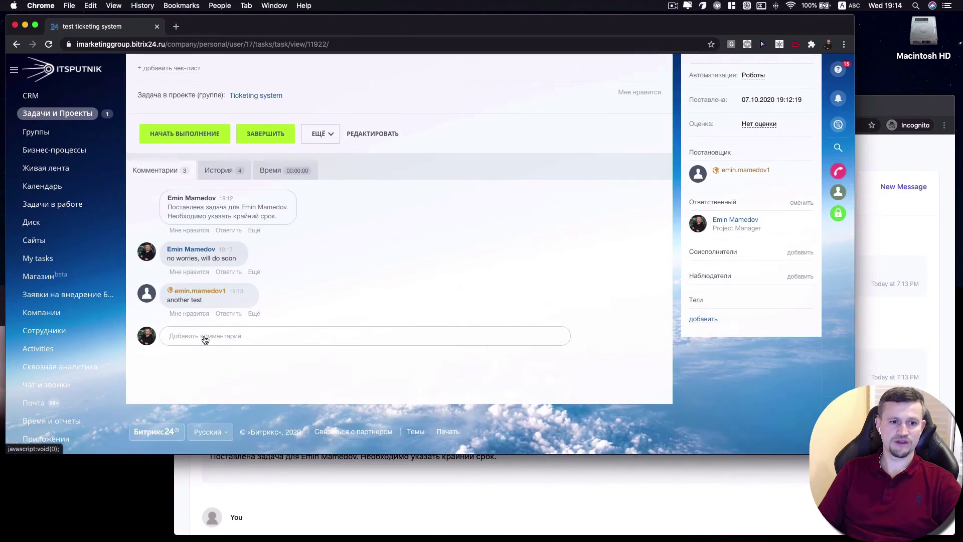
pyautogui.click(204, 339)
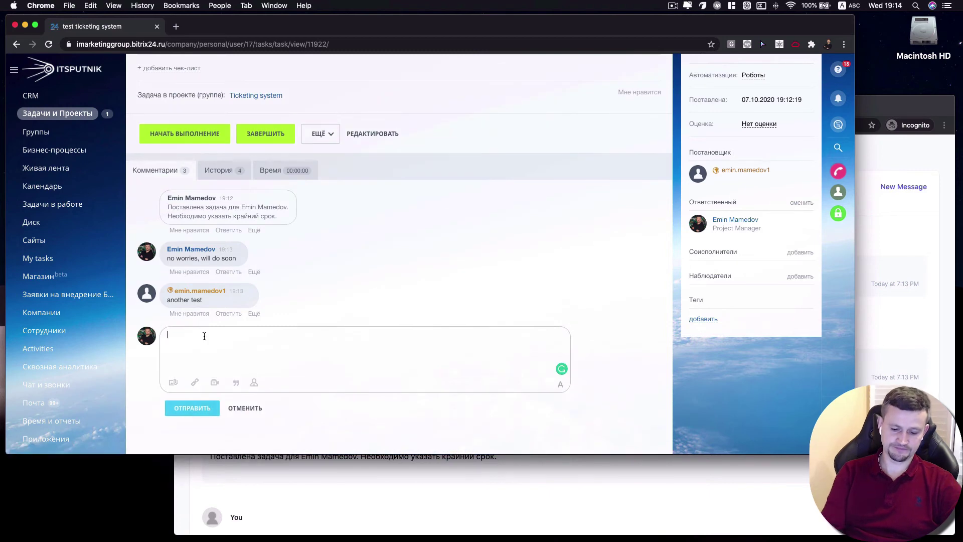
pyautogui.write('w')
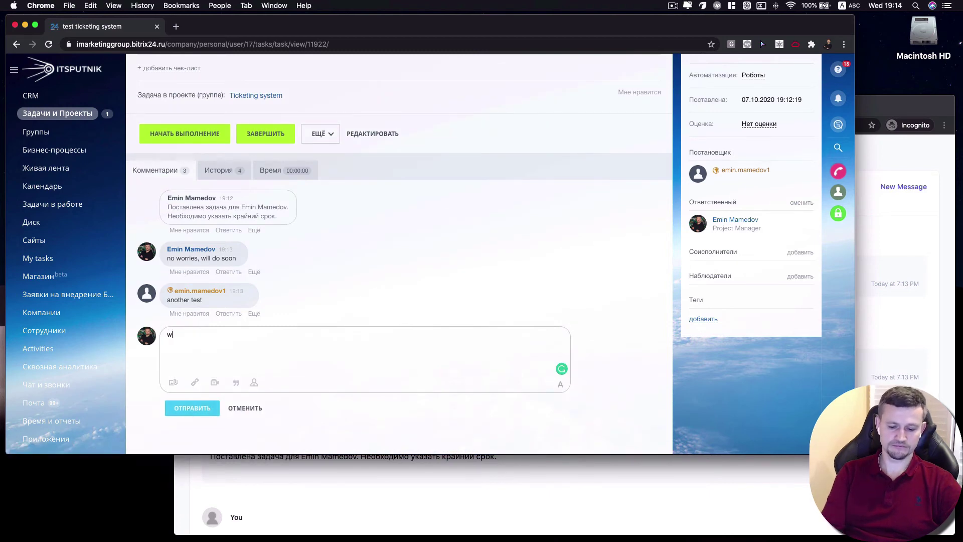
pyautogui.write('ill do that ')
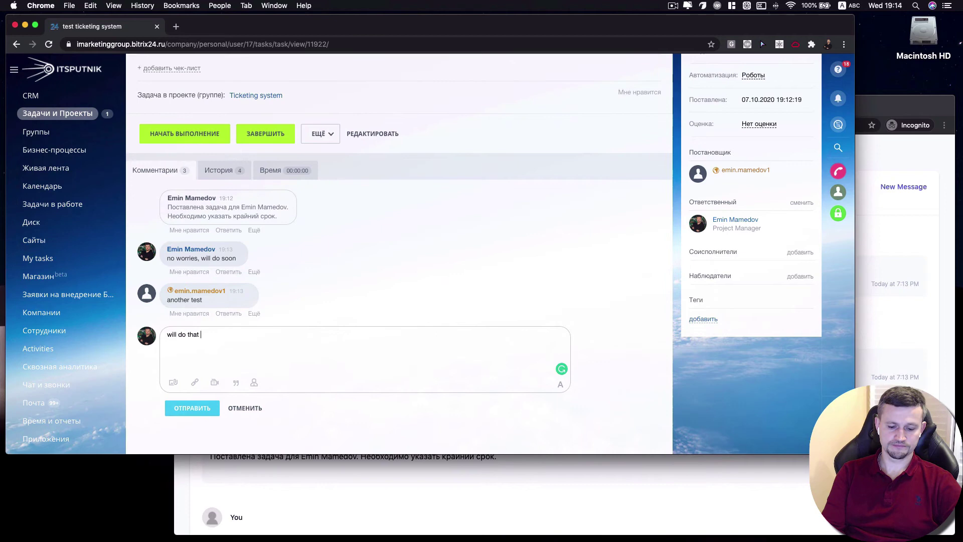
pyautogui.write('soon')
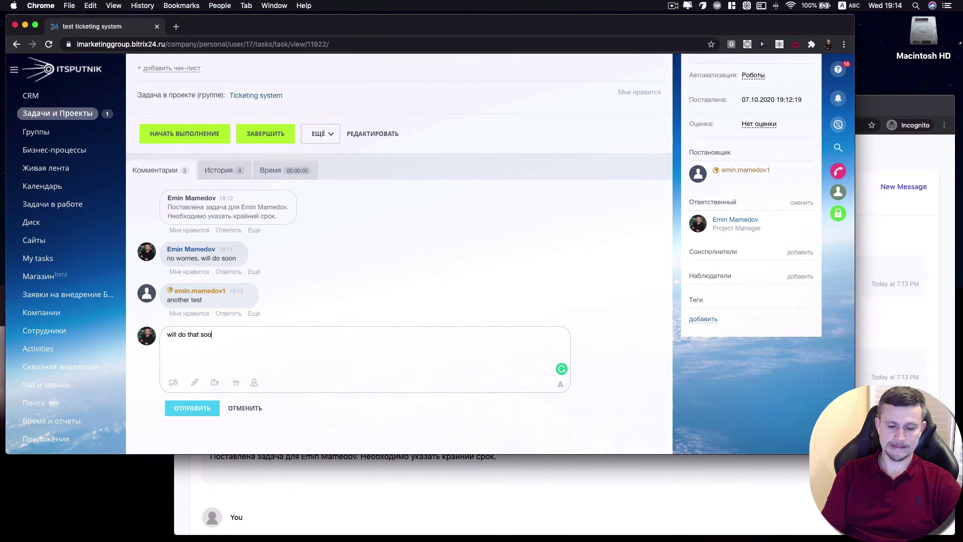
pyautogui.click(191, 411)
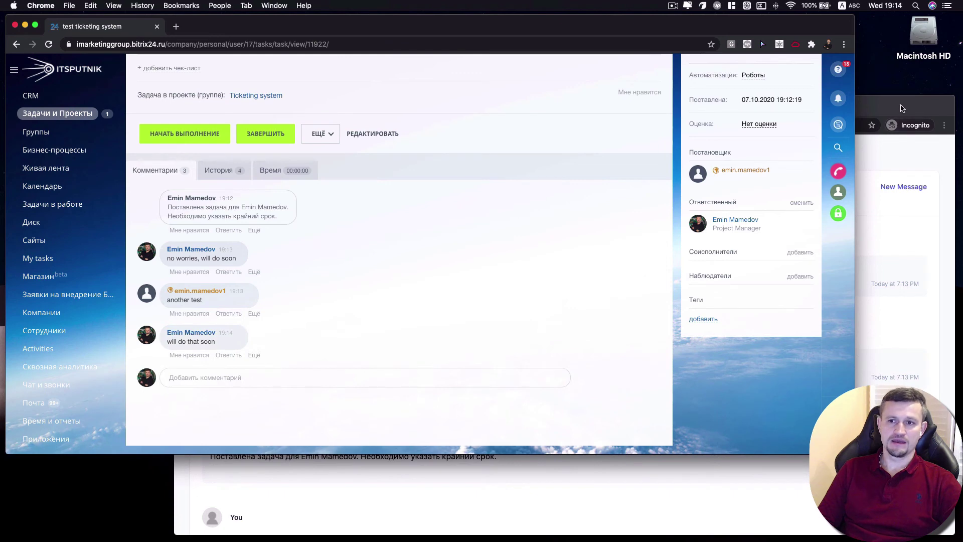
pyautogui.press('super+grave')
pyautogui.press('super+r')
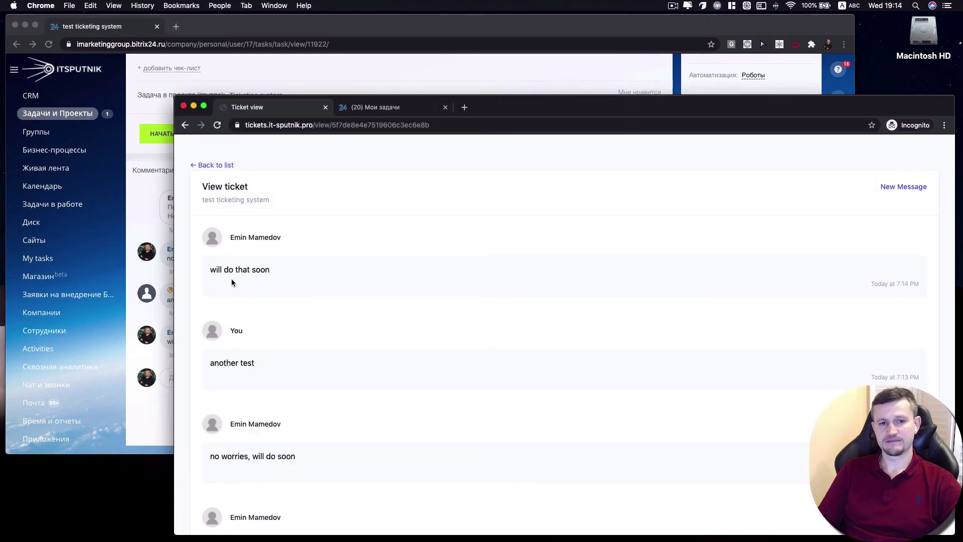
# Scroll the ticket to confirm the 'will do that soon' reply, then return to the Bitrix24 task
pyautogui.scroll(-5, 302, 273)
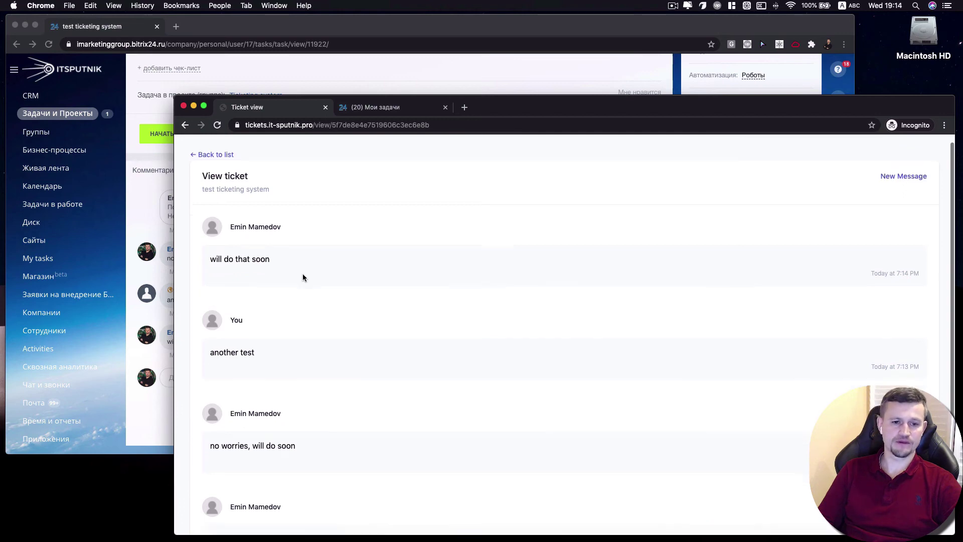
pyautogui.scroll(1, 302, 273)
pyautogui.click(153, 157)
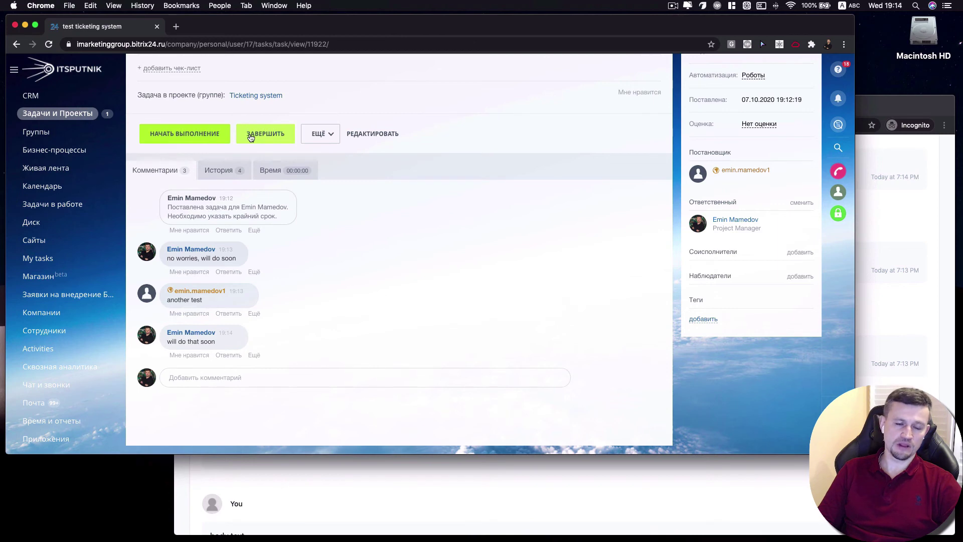
# Complete the task with ЗАВЕРШИТЬ, then return to the portal's ticket list, which still shows 'new'
pyautogui.click(251, 137)
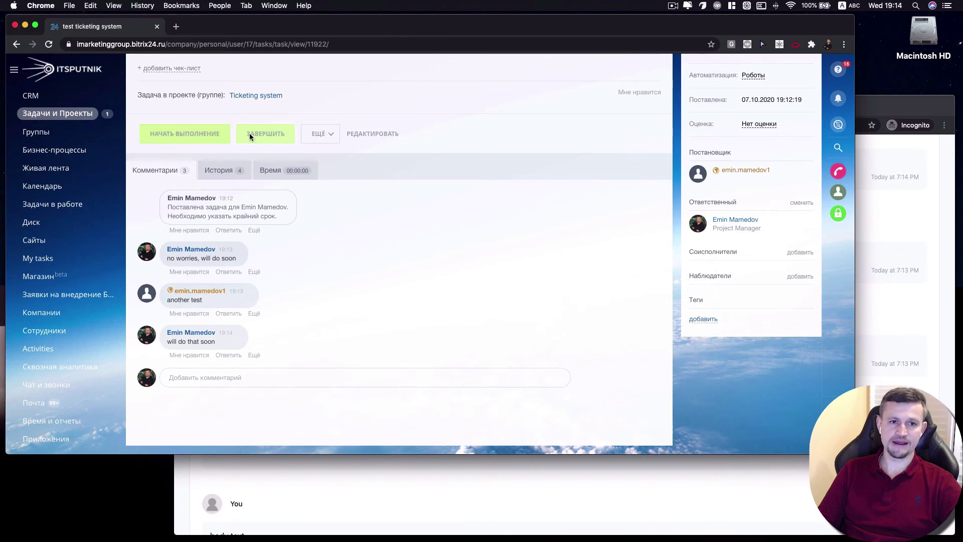
pyautogui.click(389, 492)
pyautogui.scroll(5, 426, 259)
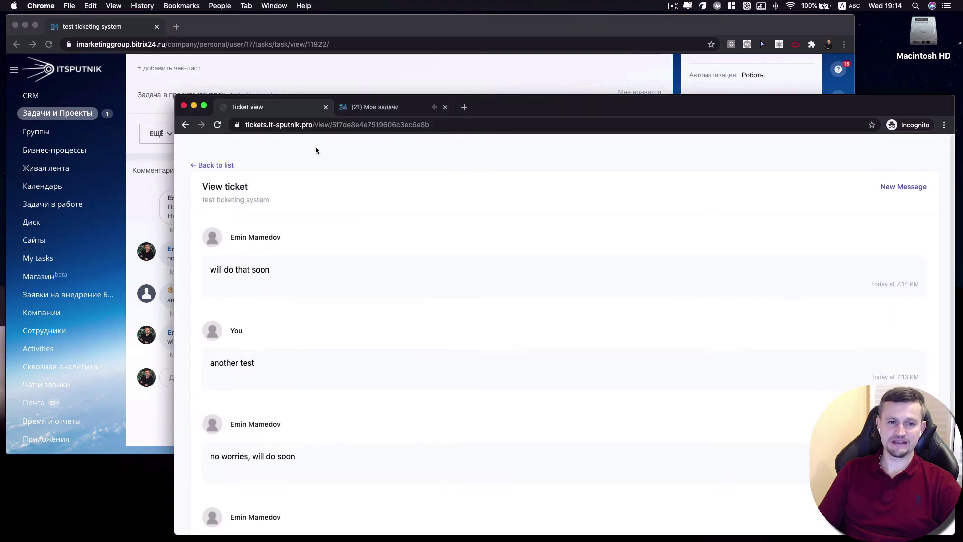
pyautogui.click(211, 166)
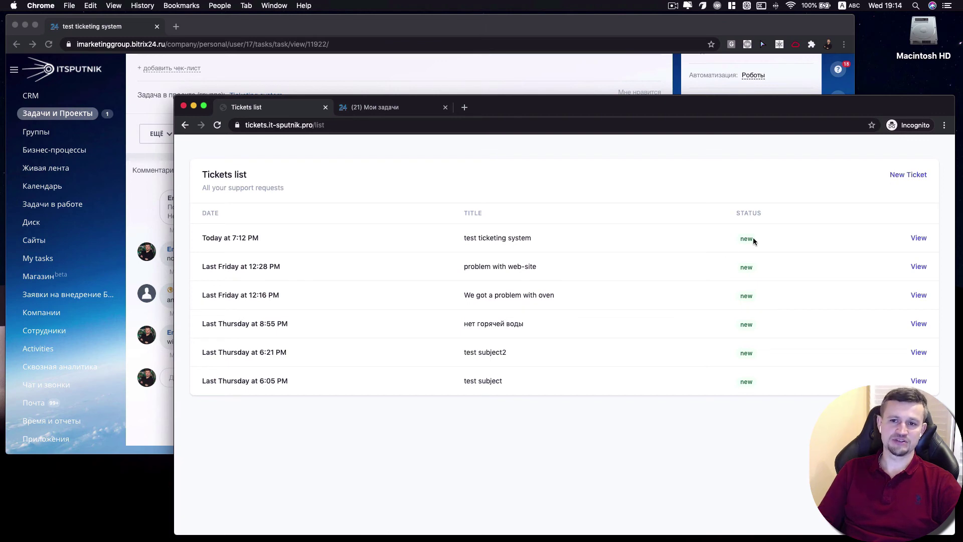
pyautogui.moveTo(753, 241); pyautogui.dragTo(746, 239)
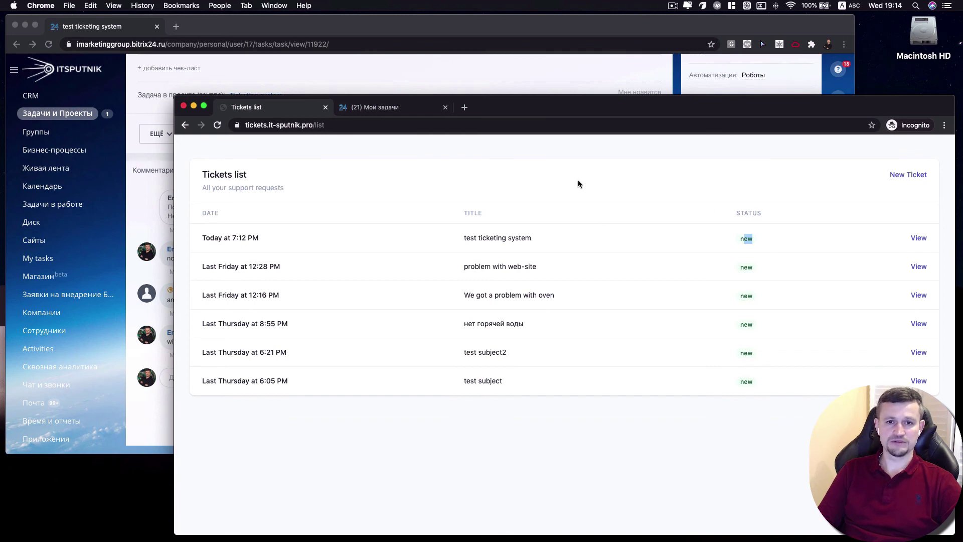
# Confirm in Мои задачи that task 11922 'test ticketing system' now reads завершена (completed)
pyautogui.click(361, 108)
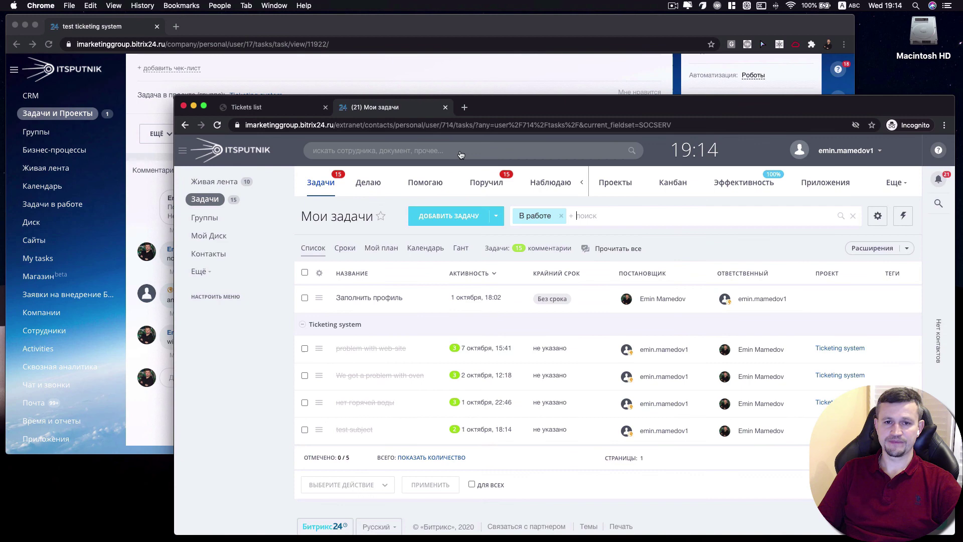
pyautogui.scroll(2, 492, 80)
pyautogui.click(492, 79)
pyautogui.scroll(5, 492, 80)
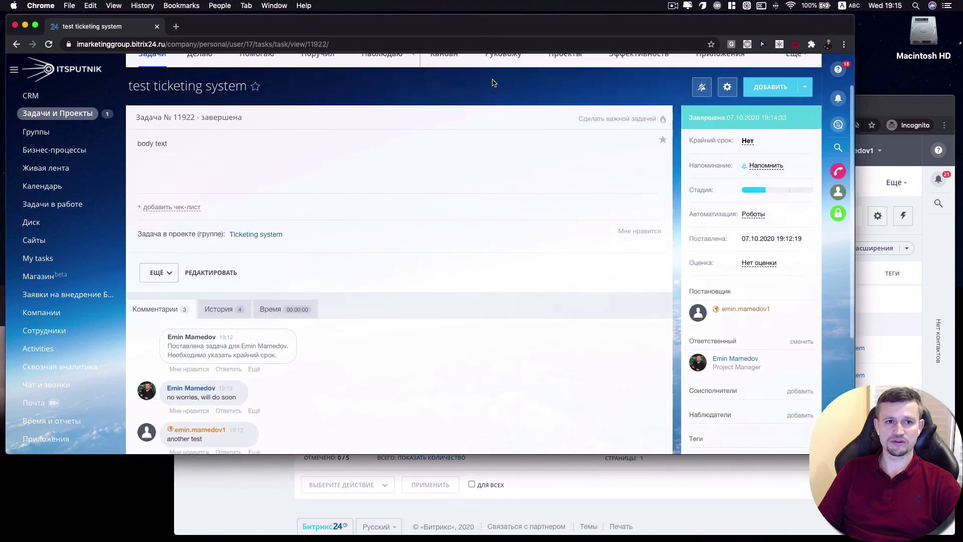
pyautogui.scroll(-1, 487, 201)
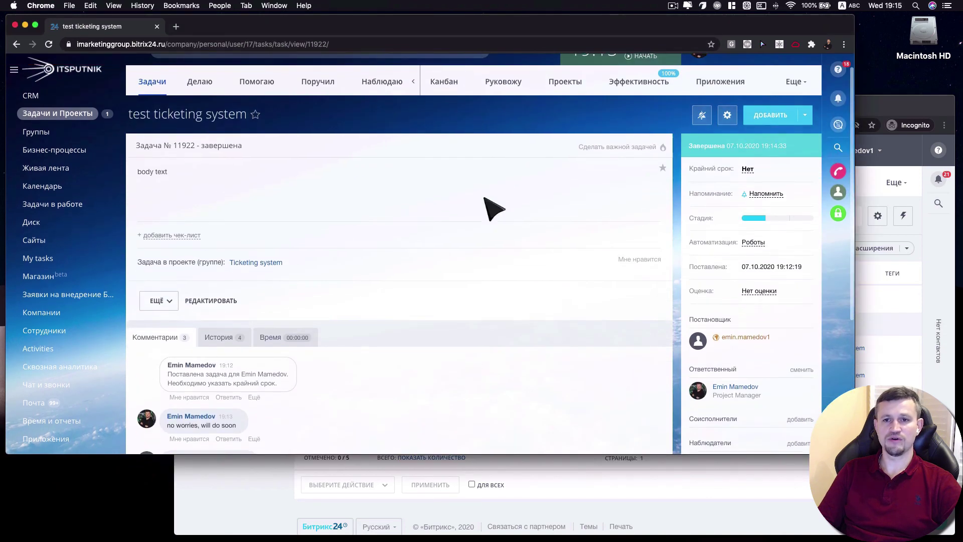